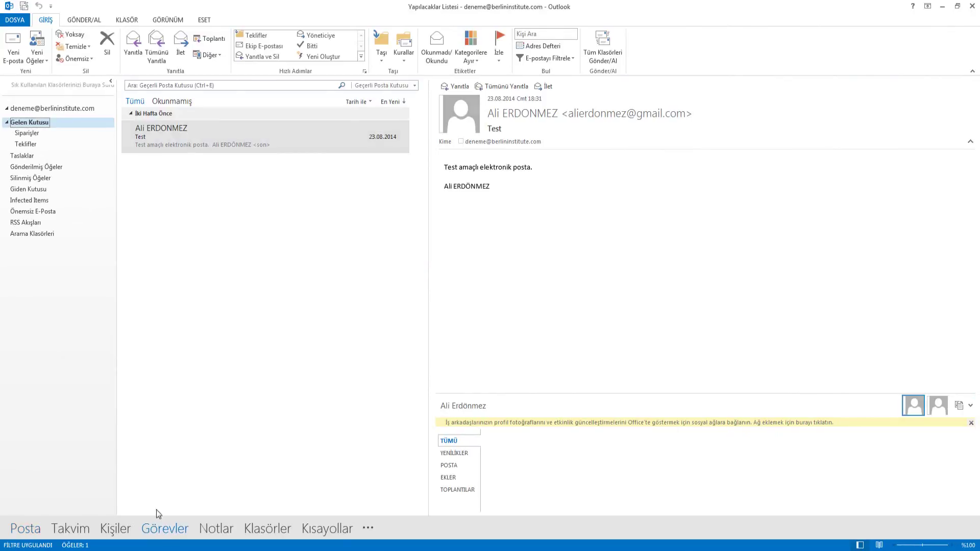
- Switch to the Görevler module, look into the Görevler folder and return to Yapılacaklar Listesi
click(164, 528)
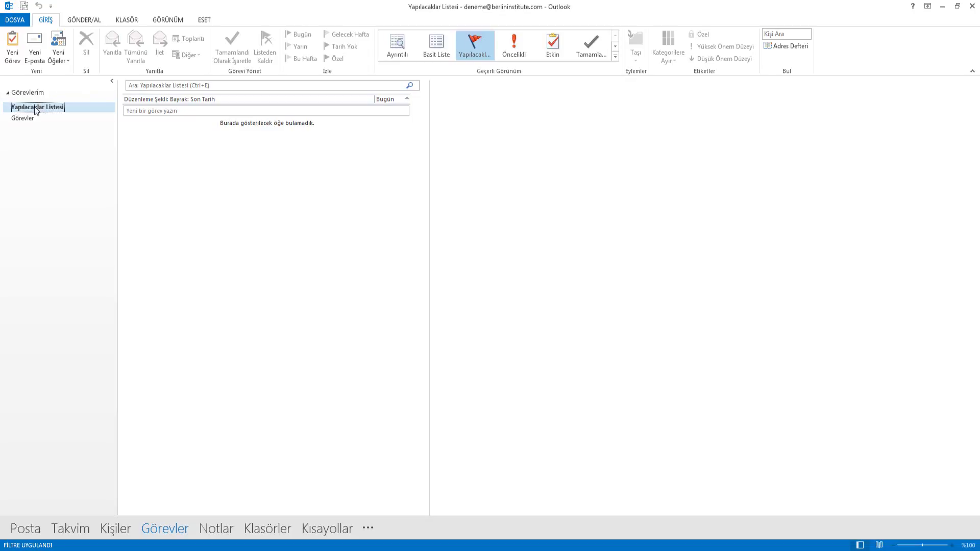
click(27, 119)
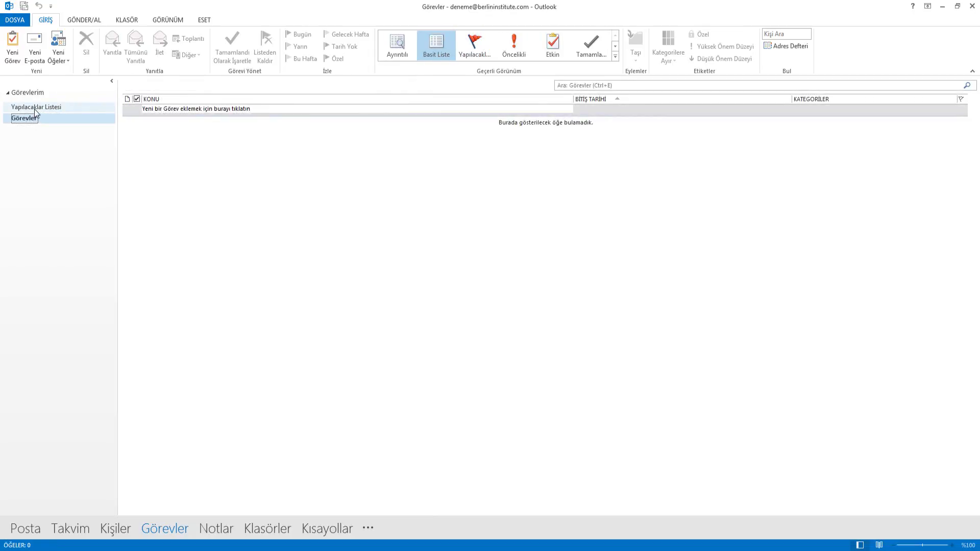
click(35, 108)
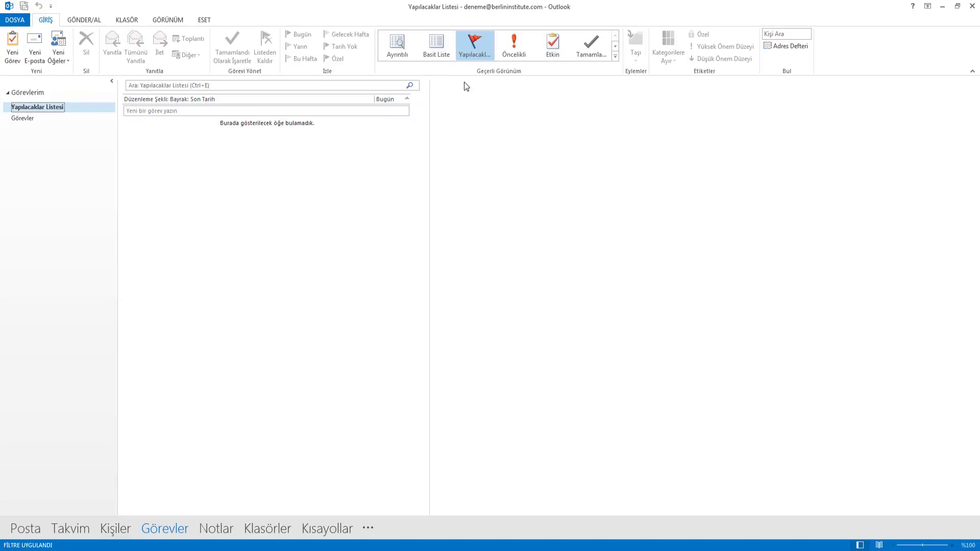
click(615, 57)
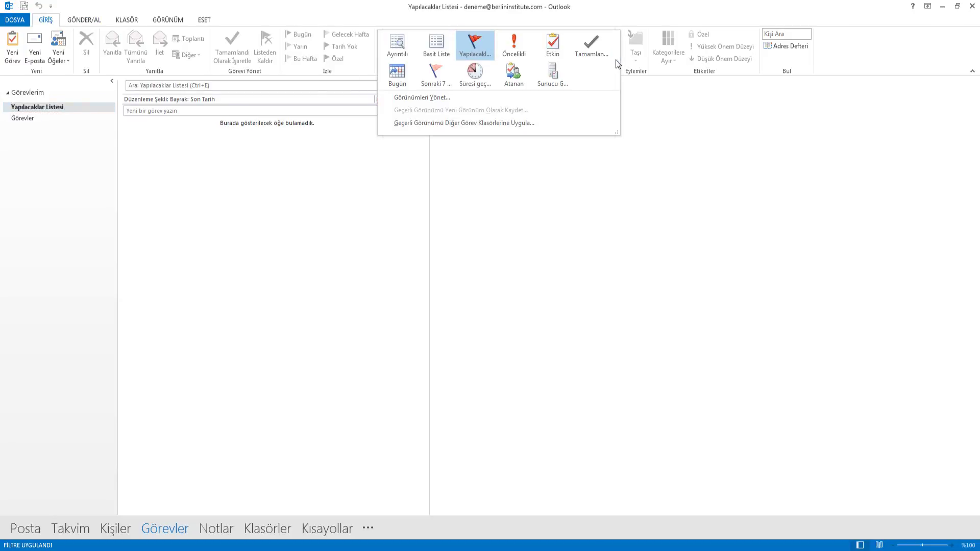
click(213, 185)
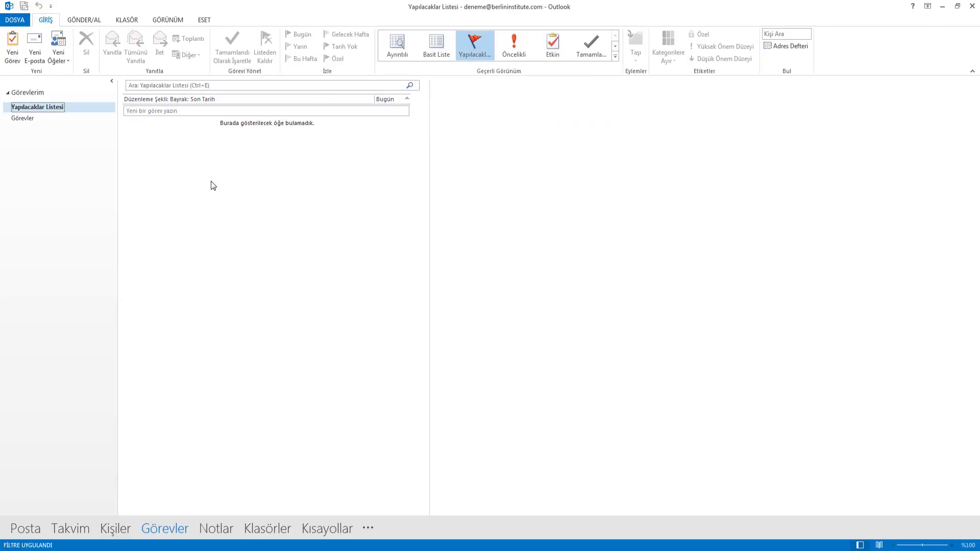
- Create a new task in a maximized window and give it the subject "Elektrik Faturası"
click(11, 54)
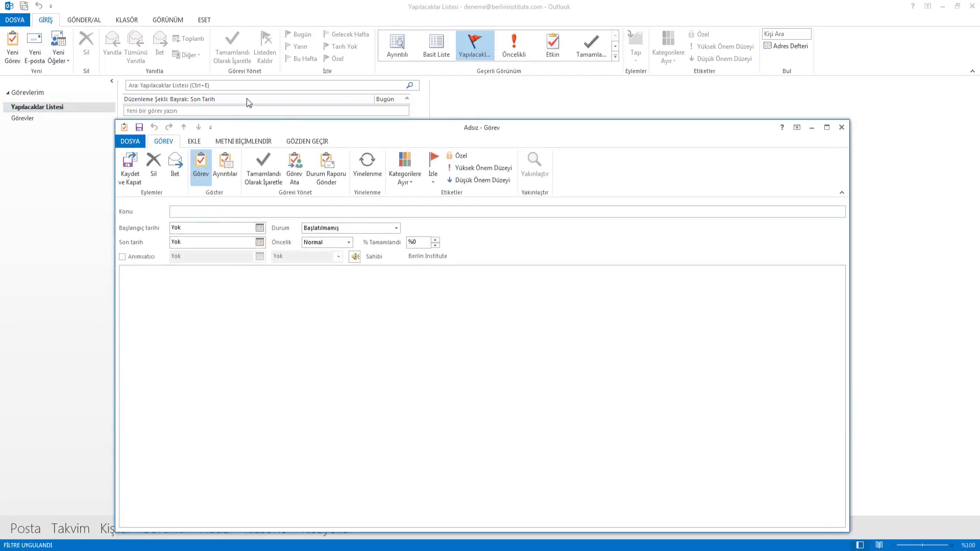
double_click(312, 132)
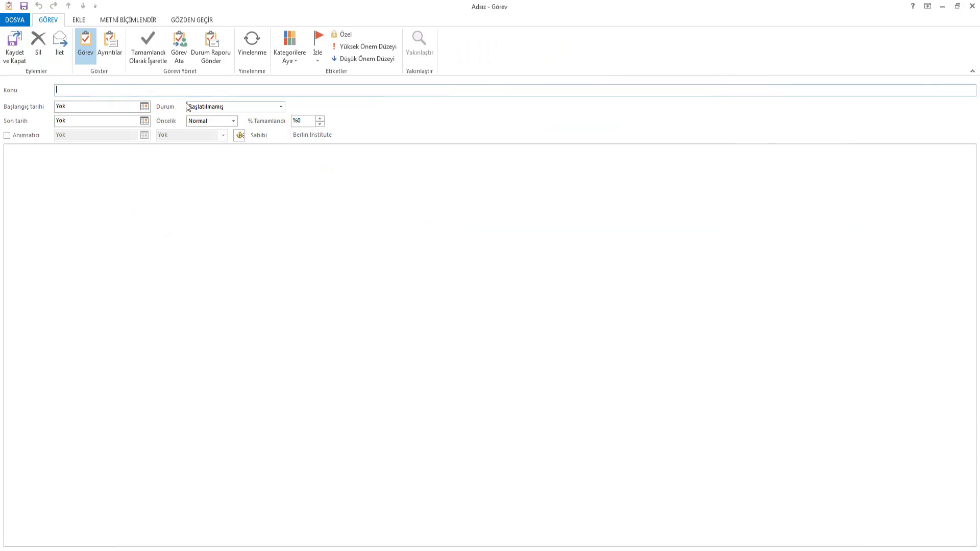
text(Elektrik Faturası)
- Set the task's start date to 05.09.2014 and its due date to 15.09.2014
click(144, 106)
click(115, 154)
click(145, 132)
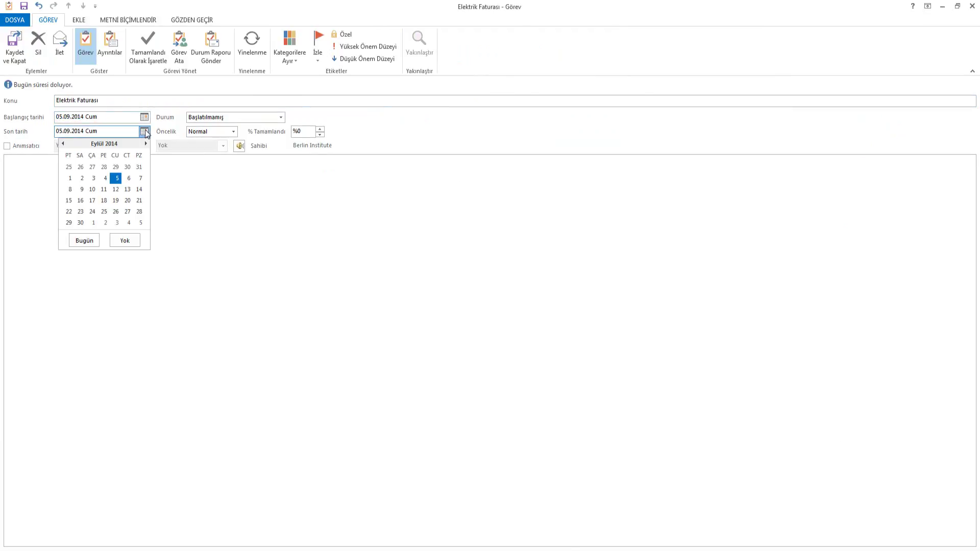
click(70, 200)
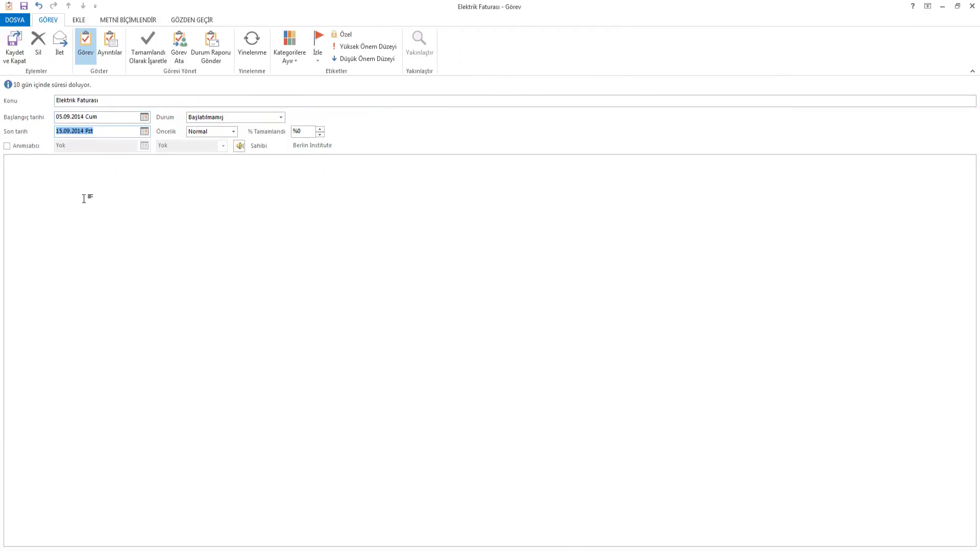
- Enable the task's reminder and set it to 12.09.2014 at 10:00
click(8, 146)
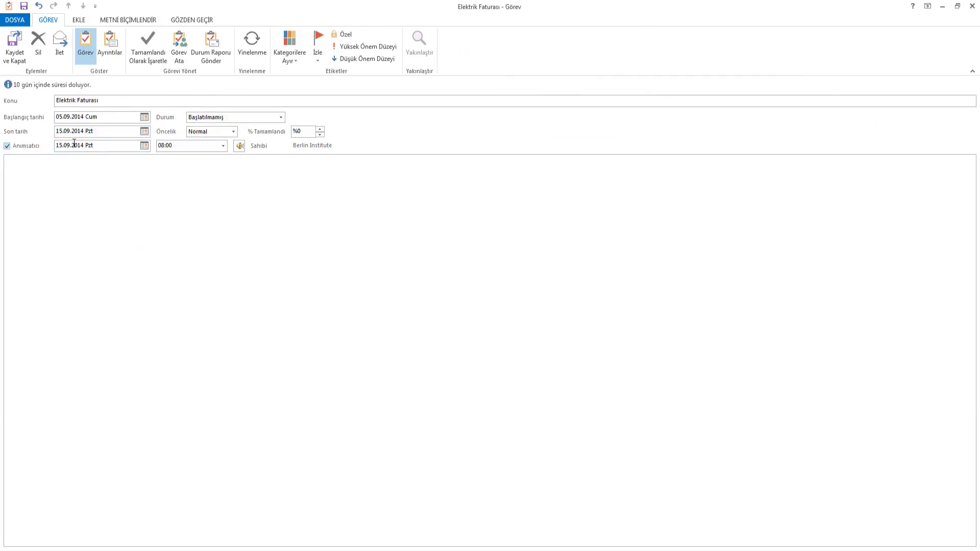
click(145, 146)
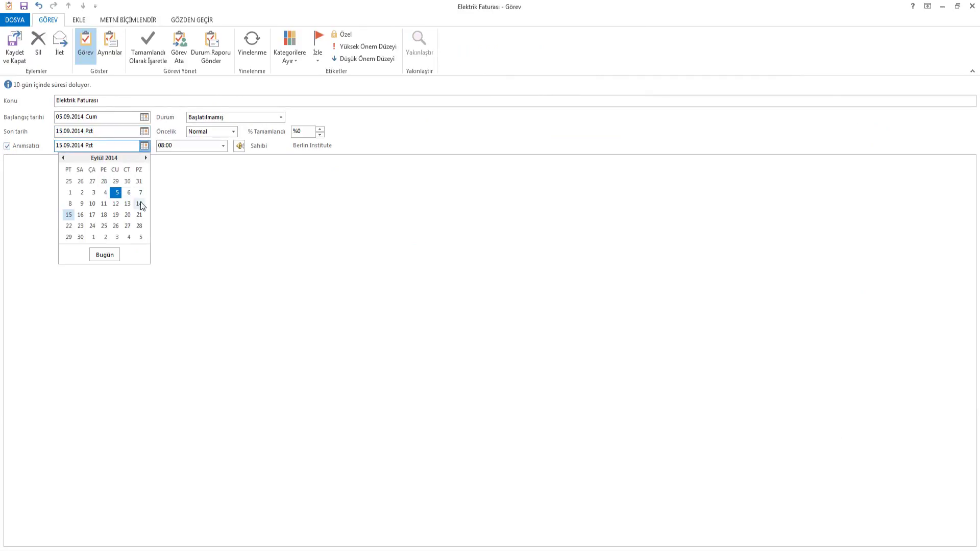
click(115, 203)
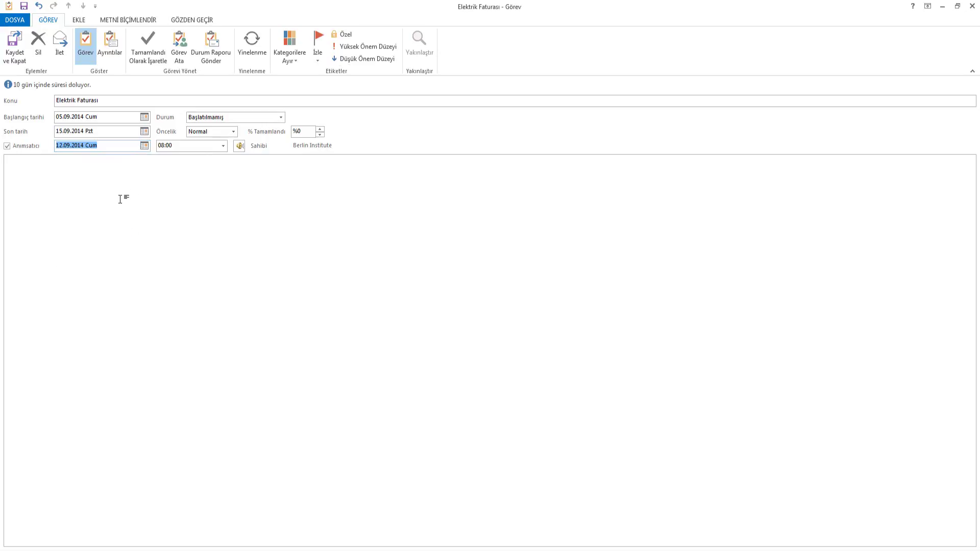
click(223, 146)
click(164, 193)
click(152, 177)
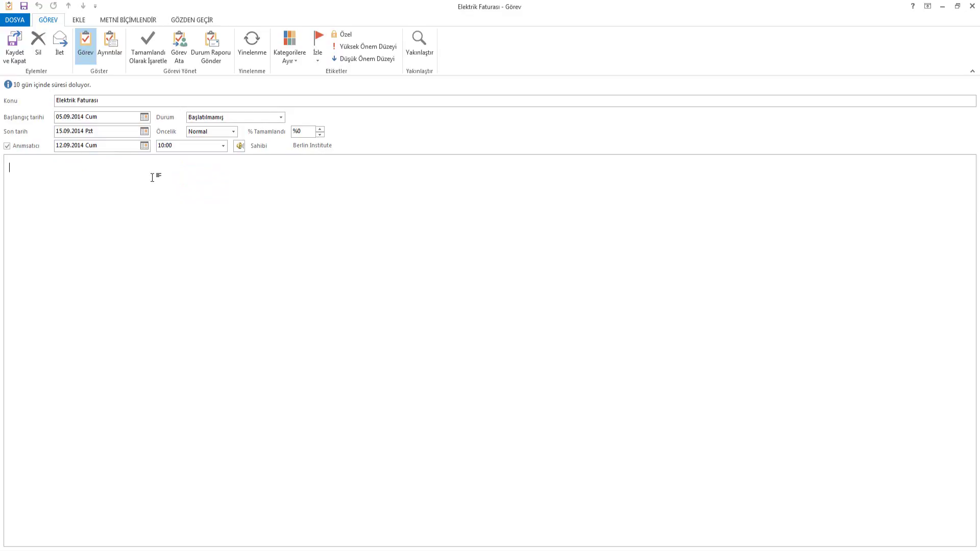
- Check the status and priority options of the task, choosing Başlatılmamış as its status
click(212, 118)
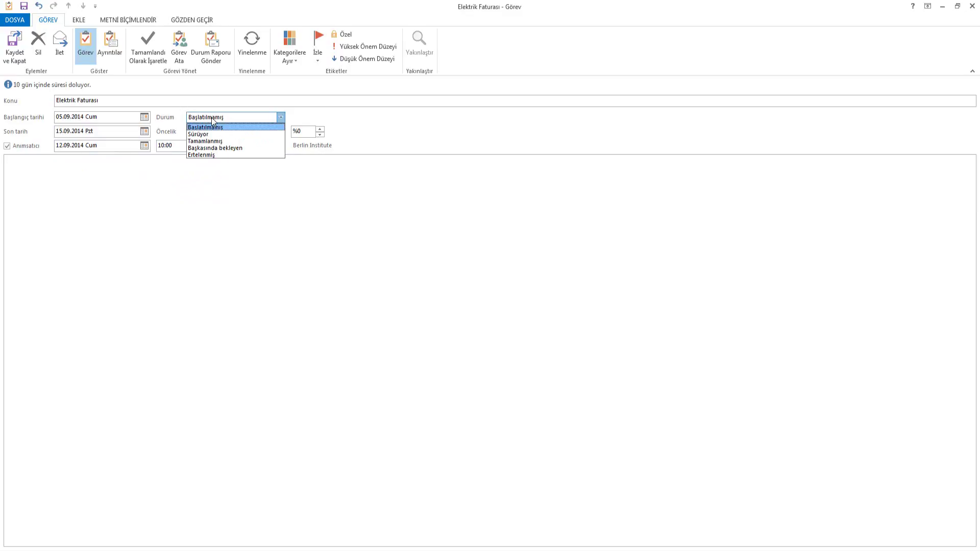
click(216, 126)
click(233, 132)
click(233, 131)
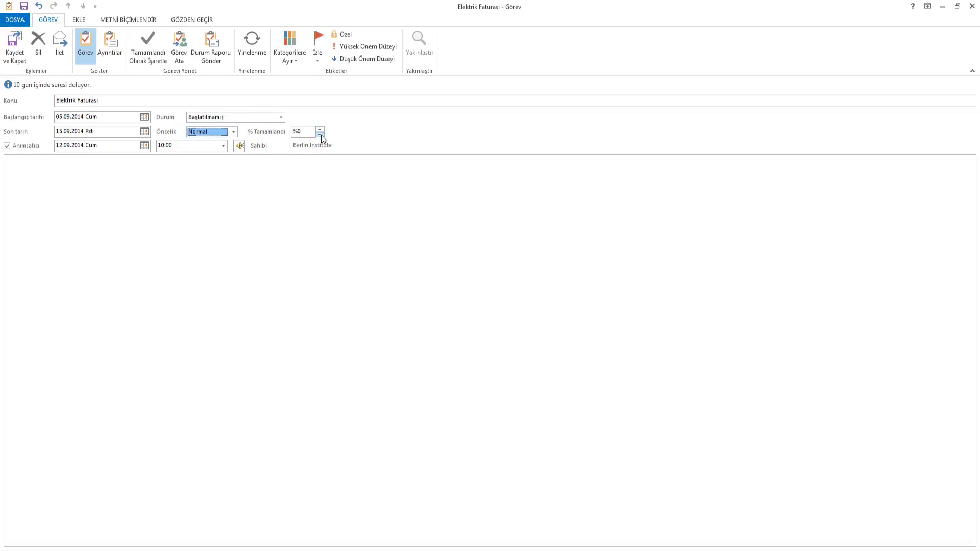
- Enter the note "Şirket faturası." in the body of the task
click(56, 178)
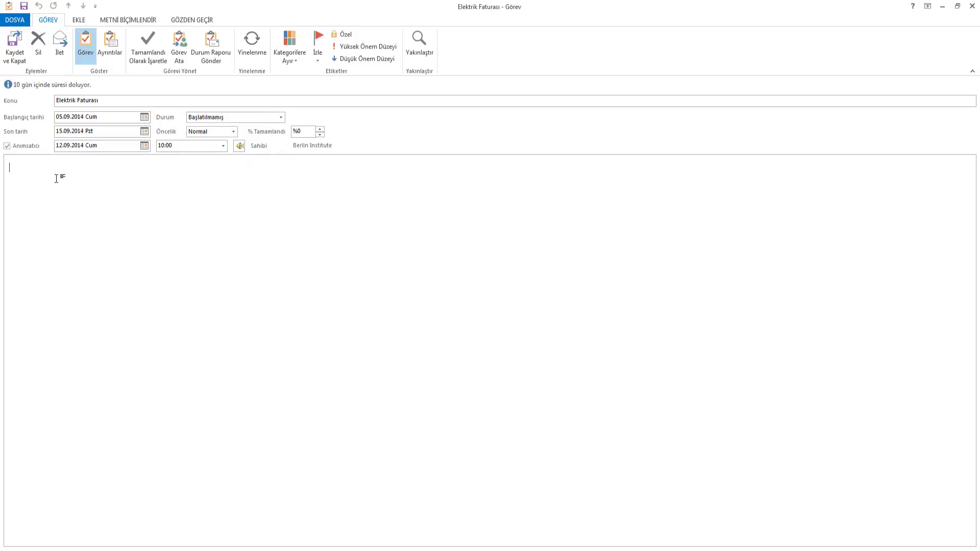
text(Şirket faturası.)
- Try bold formatting on the note text "Şirket faturası." and remove it again
click(129, 20)
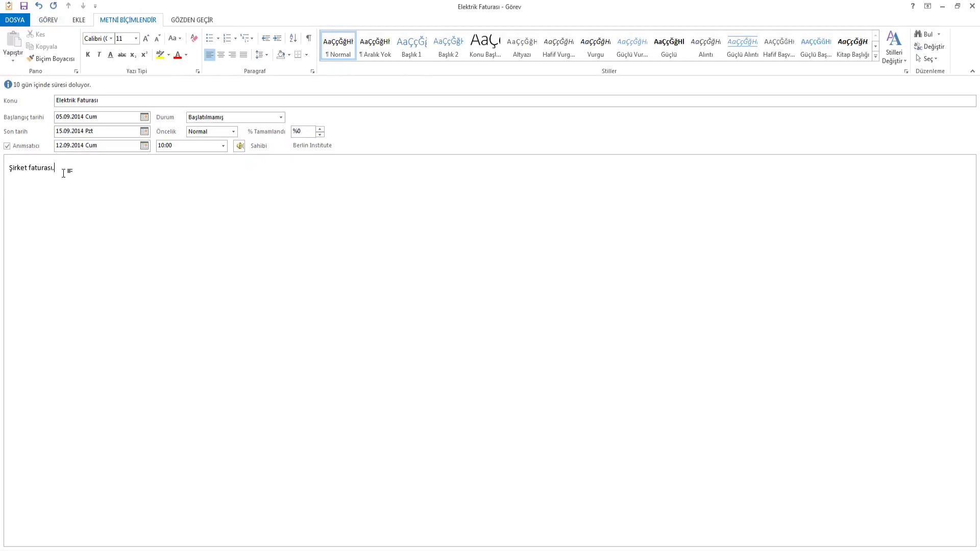
click(6, 169)
click(88, 54)
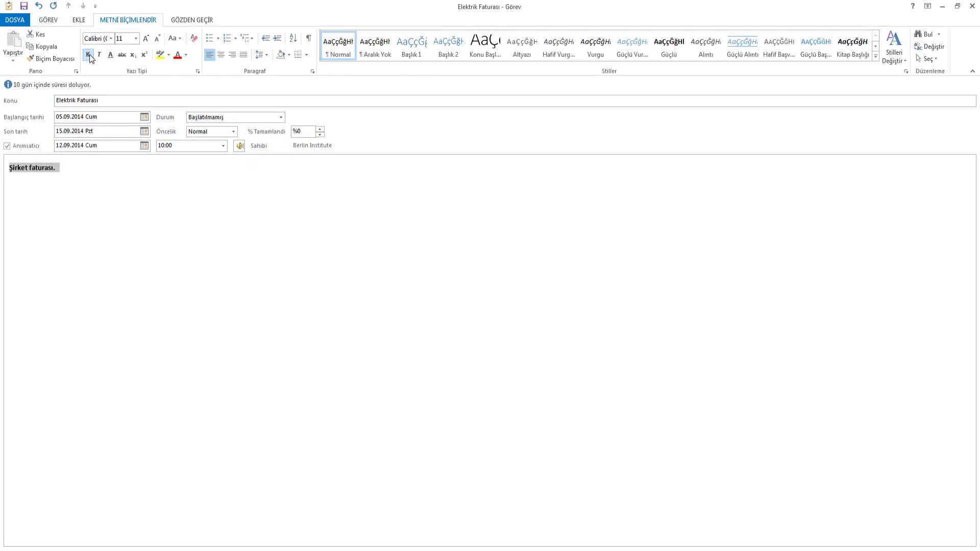
click(90, 54)
click(64, 168)
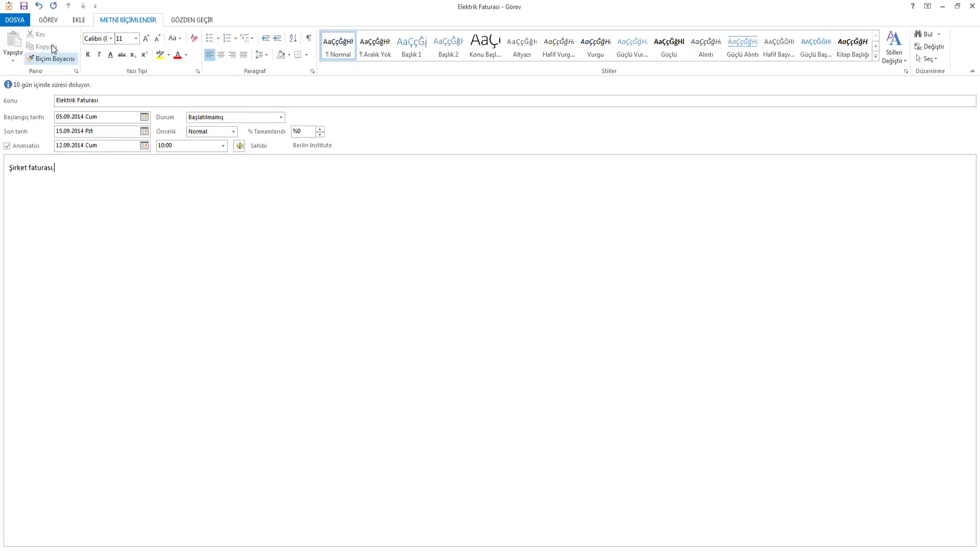
click(78, 21)
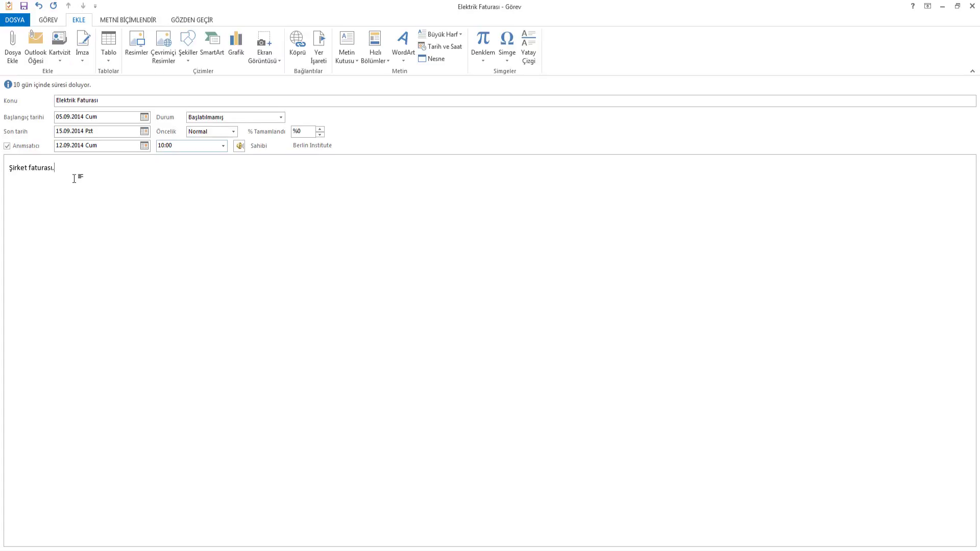
click(190, 19)
click(87, 180)
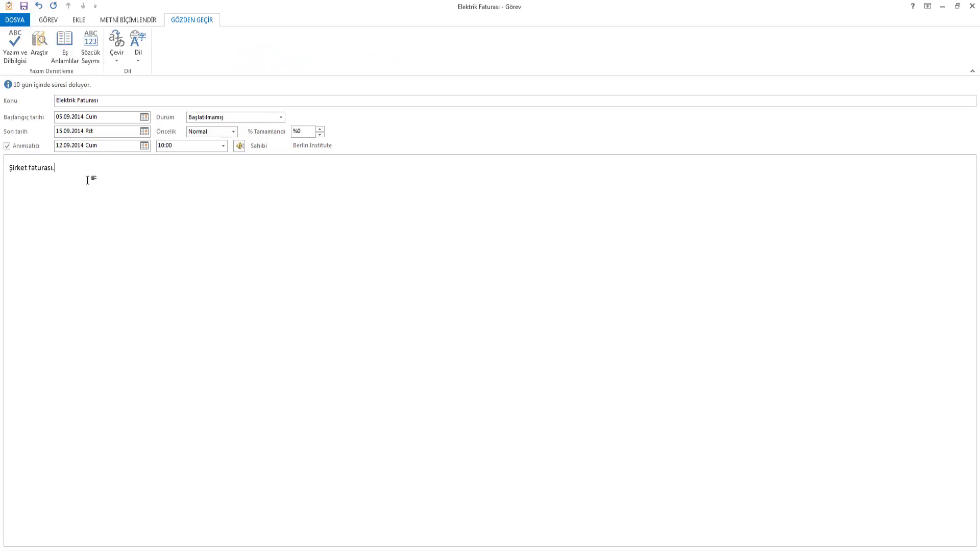
click(47, 24)
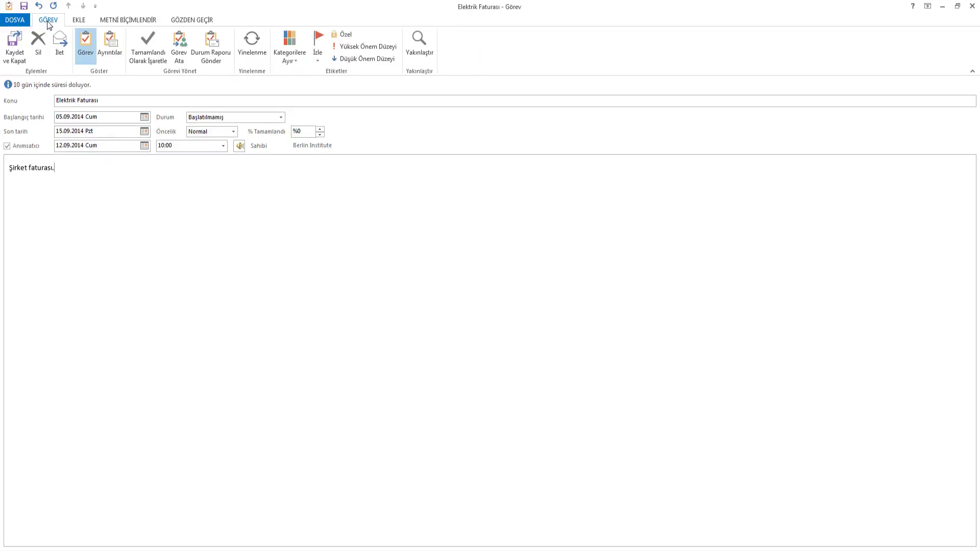
click(296, 60)
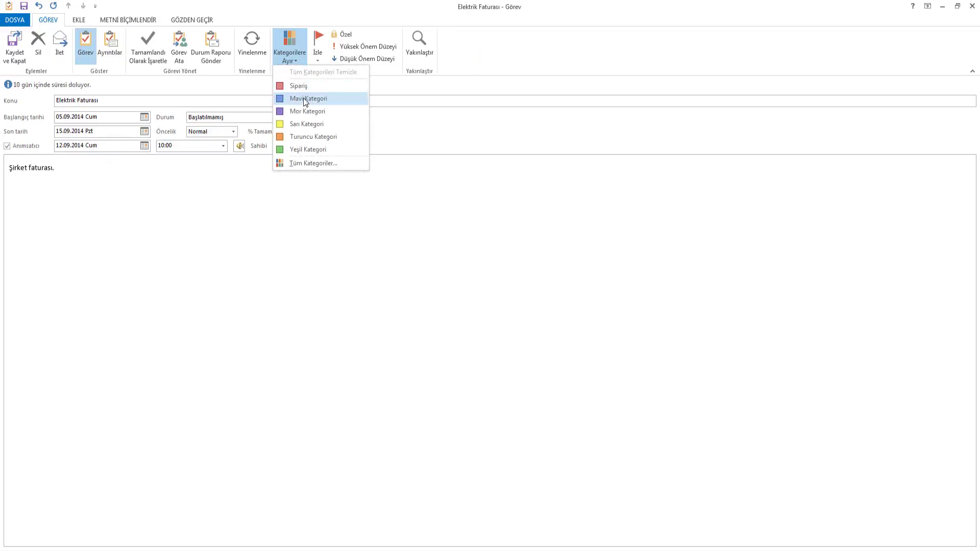
click(178, 216)
- Mark the Elektrik Faturası task as high importance (Yüksek Önem Düzeyi)
click(365, 47)
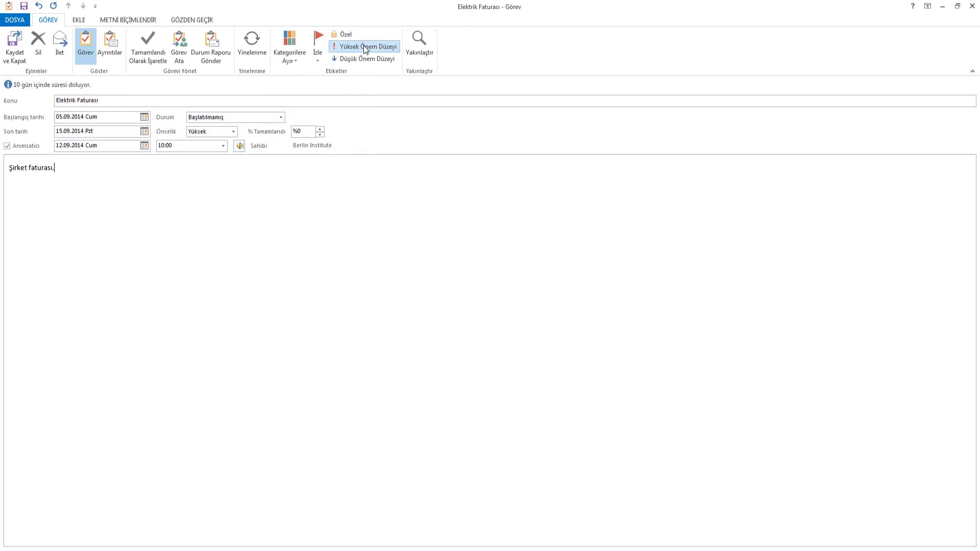
click(356, 58)
click(361, 48)
- Open a status report message for the task and discard it without saving
click(221, 46)
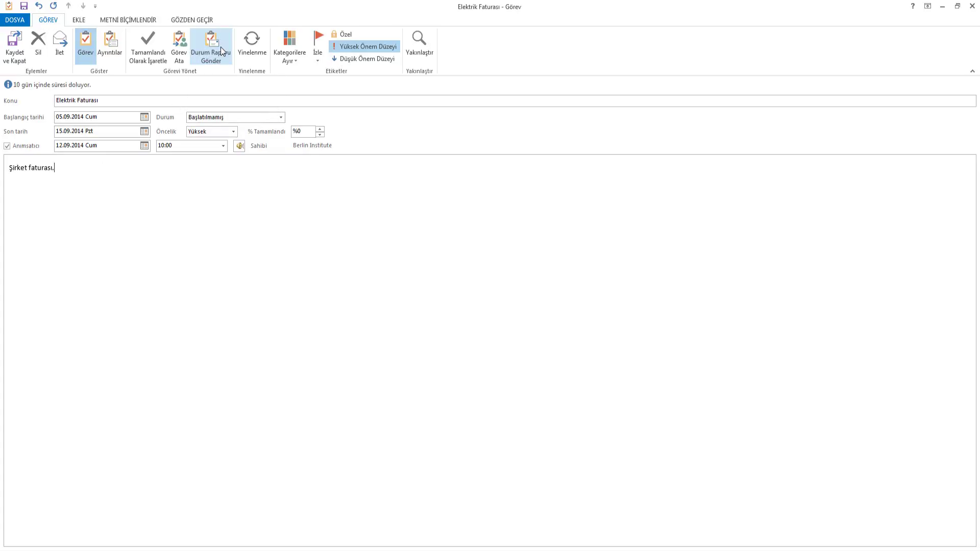
click(972, 7)
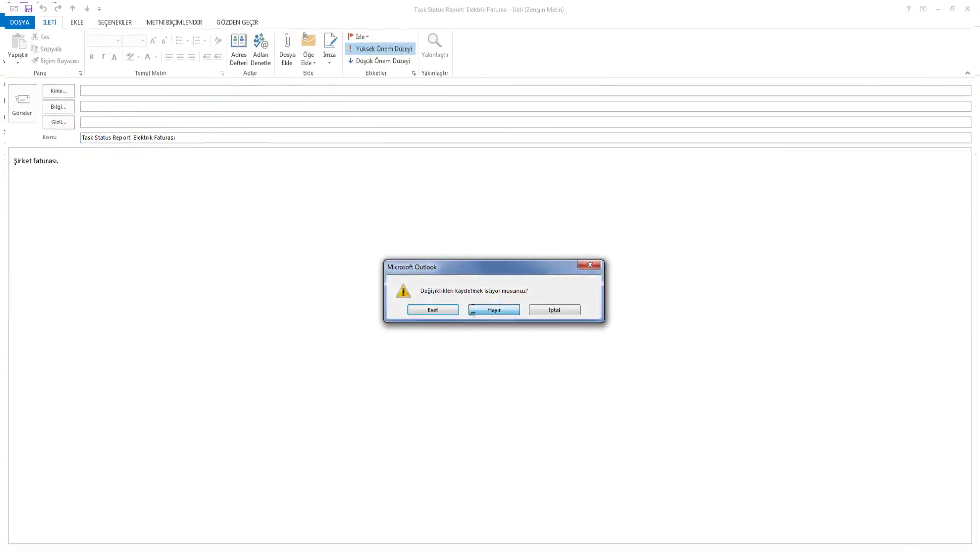
click(475, 311)
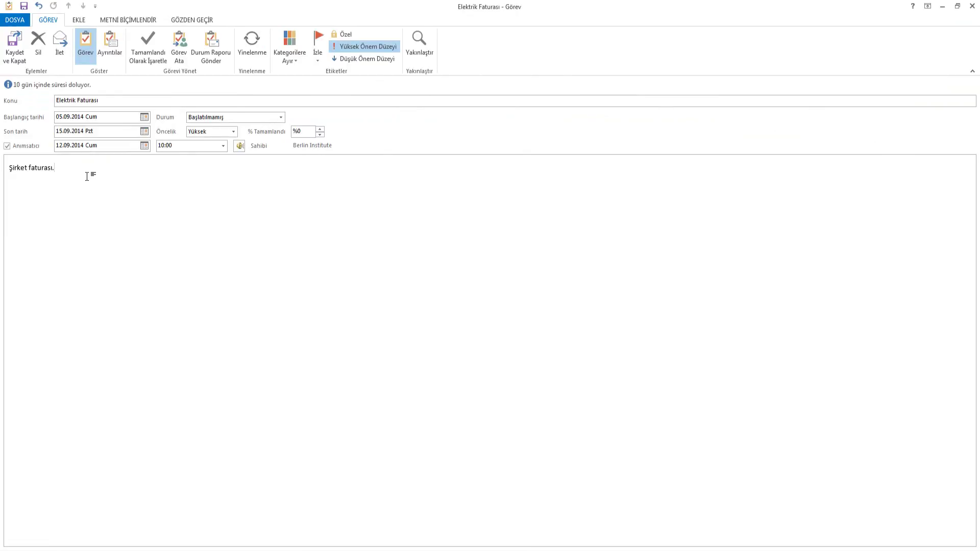
- Make the Elektrik Faturası task recur monthly, ending after 12 occurrences, and save and close it
click(258, 49)
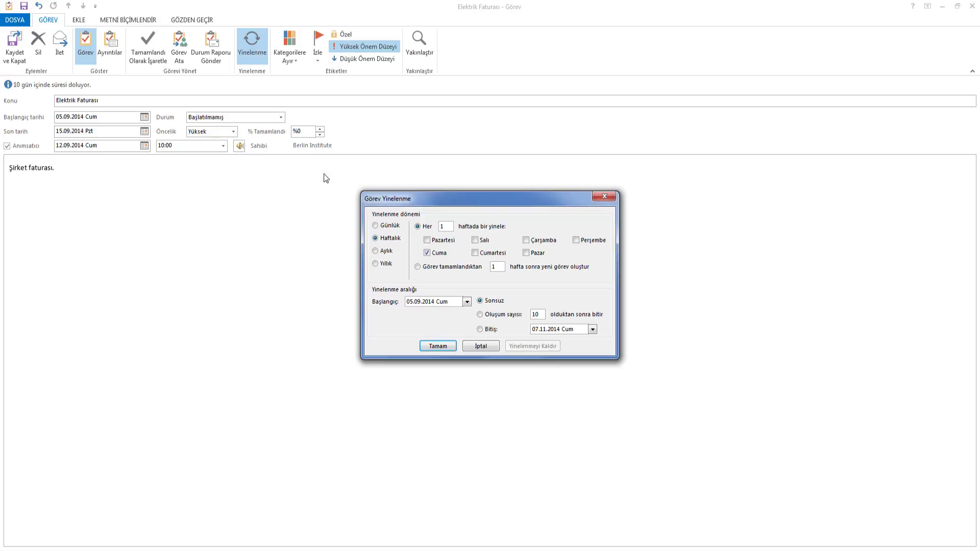
click(377, 251)
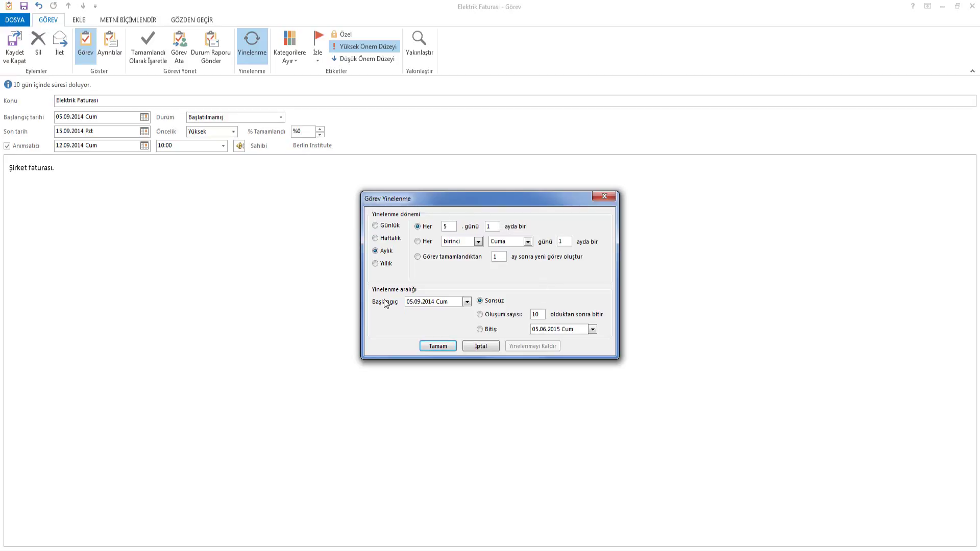
click(481, 315)
click(542, 313)
double_click(543, 314)
text(12)
click(430, 345)
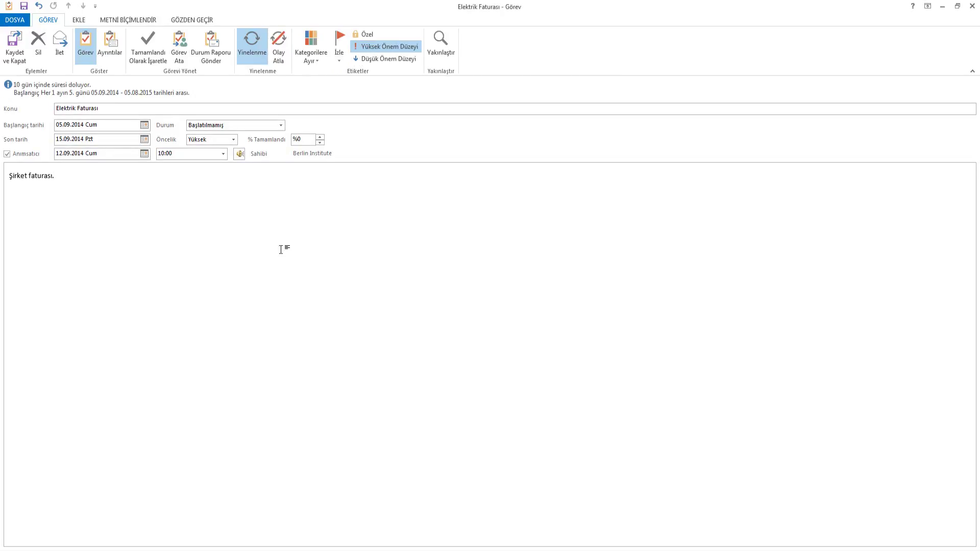
click(14, 43)
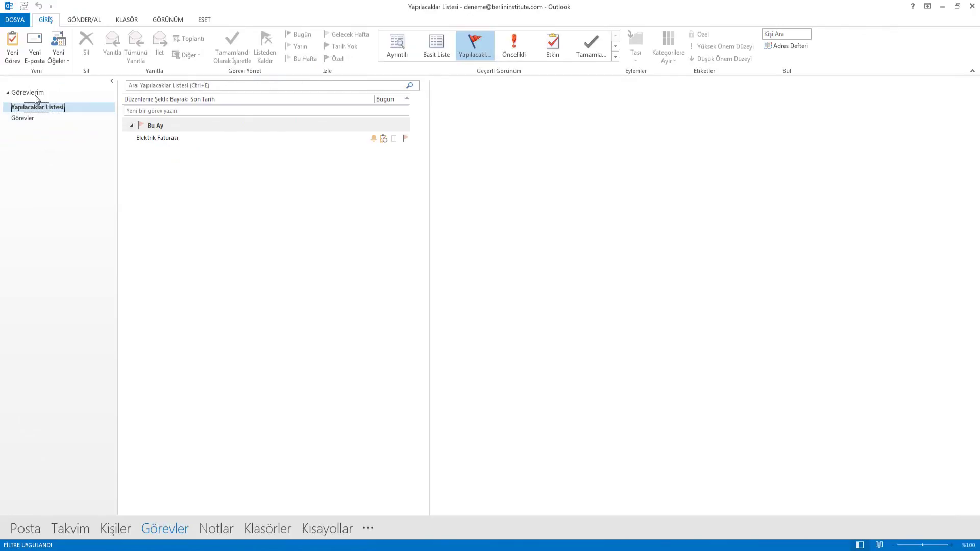
- Create a new task "Performans Raporları" with start date 03.09.2014 and due date 10.09.2014
click(7, 56)
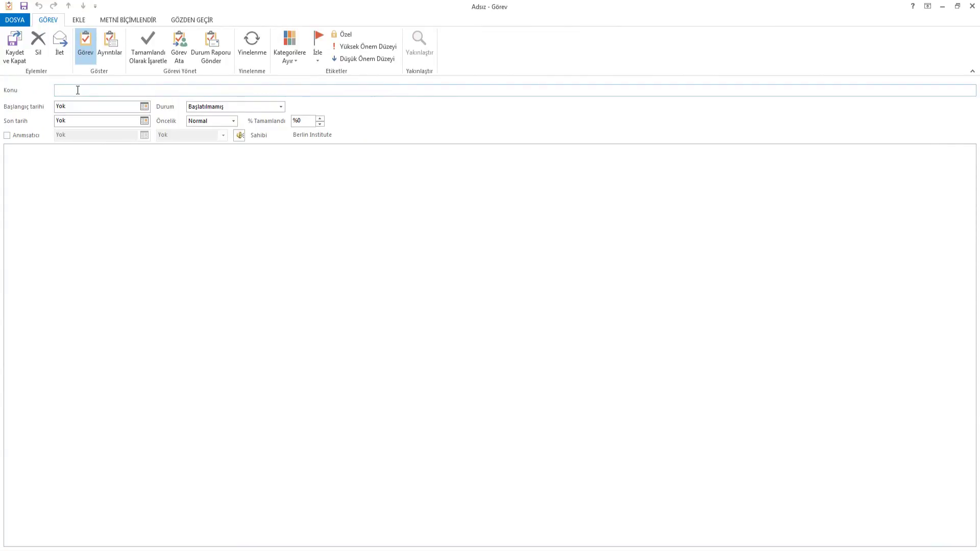
text(Performans Raporları)
click(144, 106)
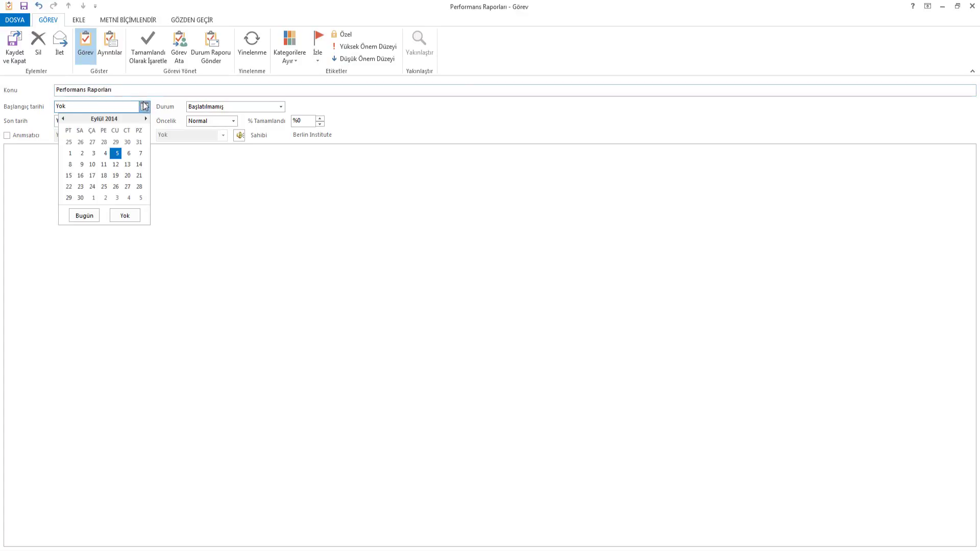
click(111, 149)
click(144, 131)
click(91, 194)
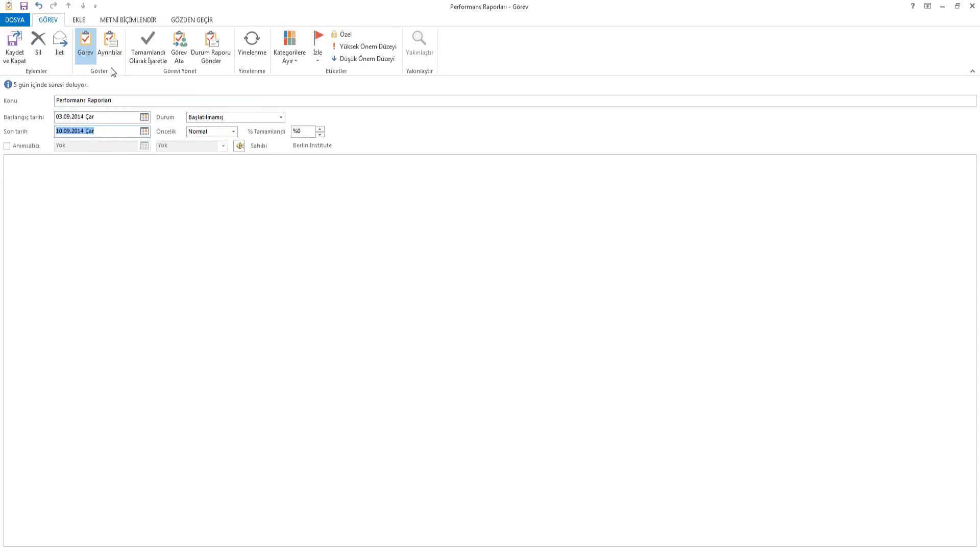
- Turn the Performans Raporları task into an assignment and add the fourth contact in the address book as its recipient
click(185, 49)
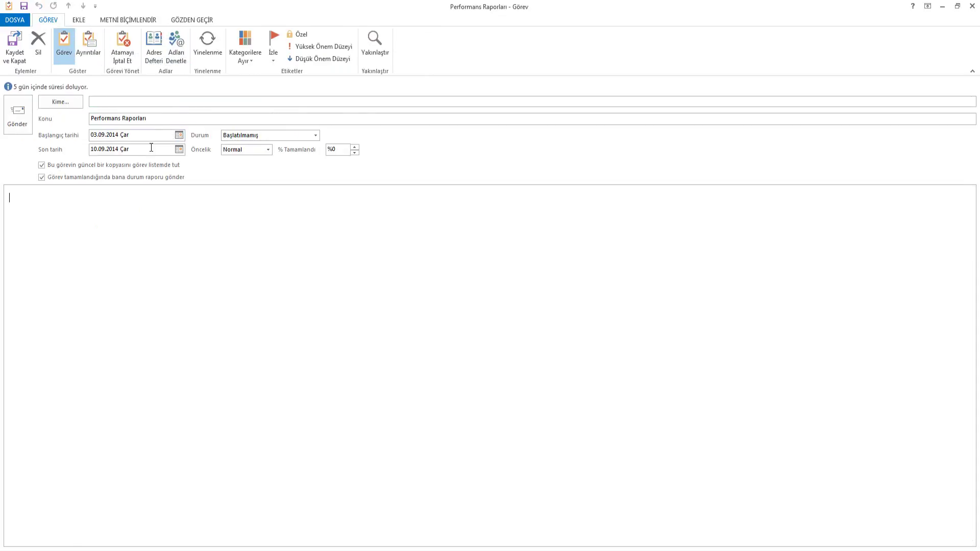
click(57, 102)
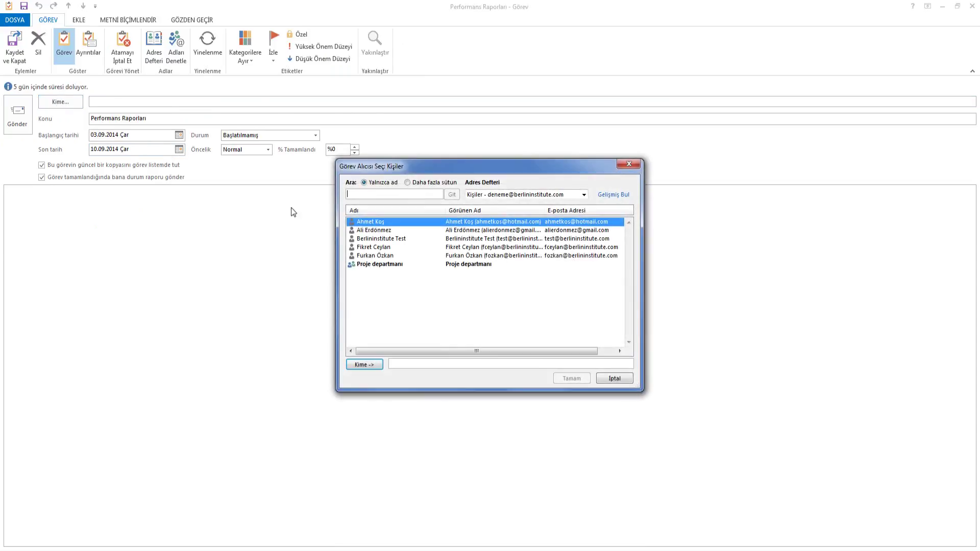
double_click(365, 248)
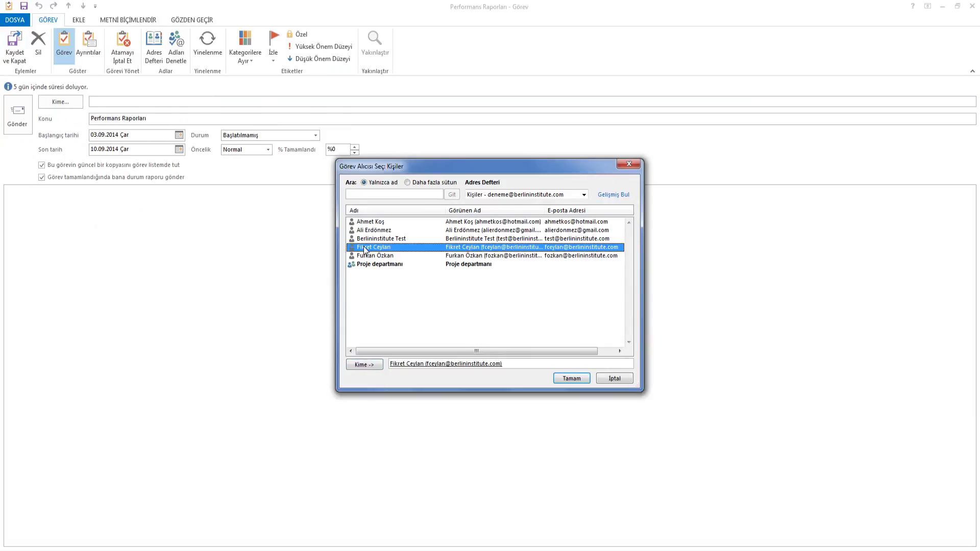
click(572, 378)
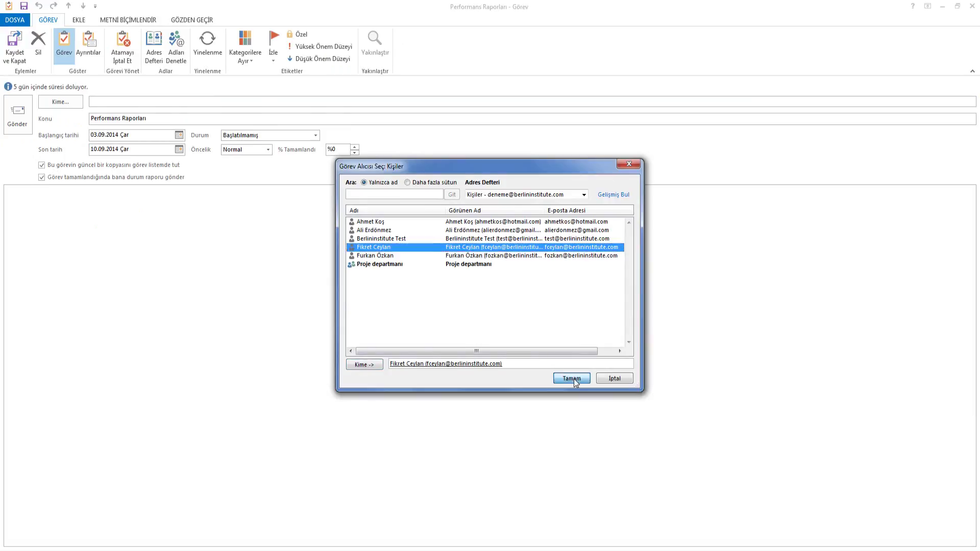
- Write "Detaylı analiz raporları." in the body of the Performans Raporları task and send the task request
click(66, 219)
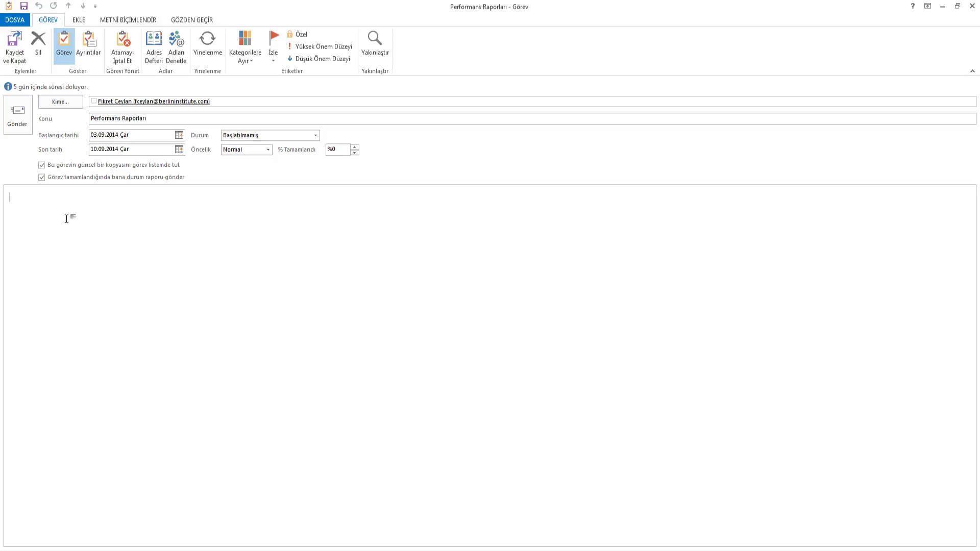
text(Detaylı analiz raporları.)
click(13, 122)
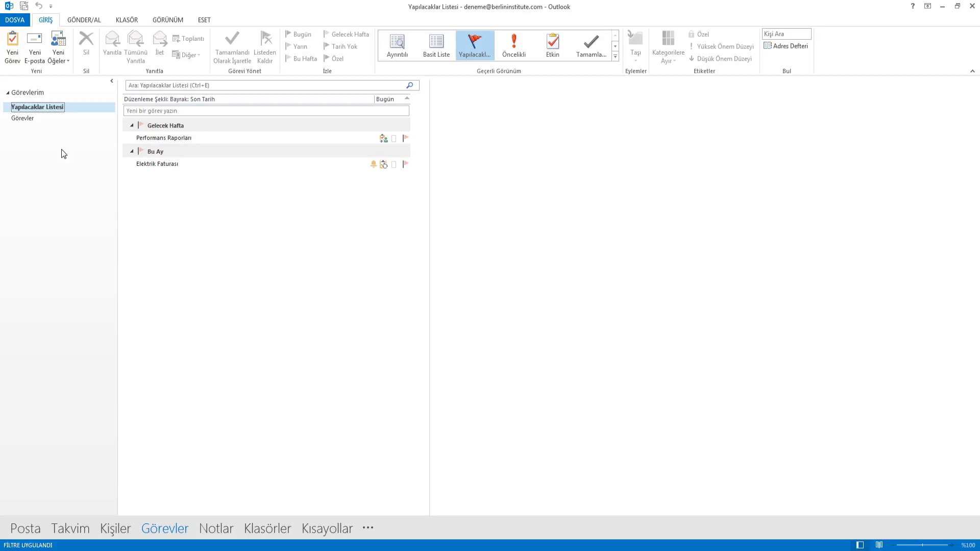
- Mark the Elektrik Faturası task in the to-do list as complete
click(160, 171)
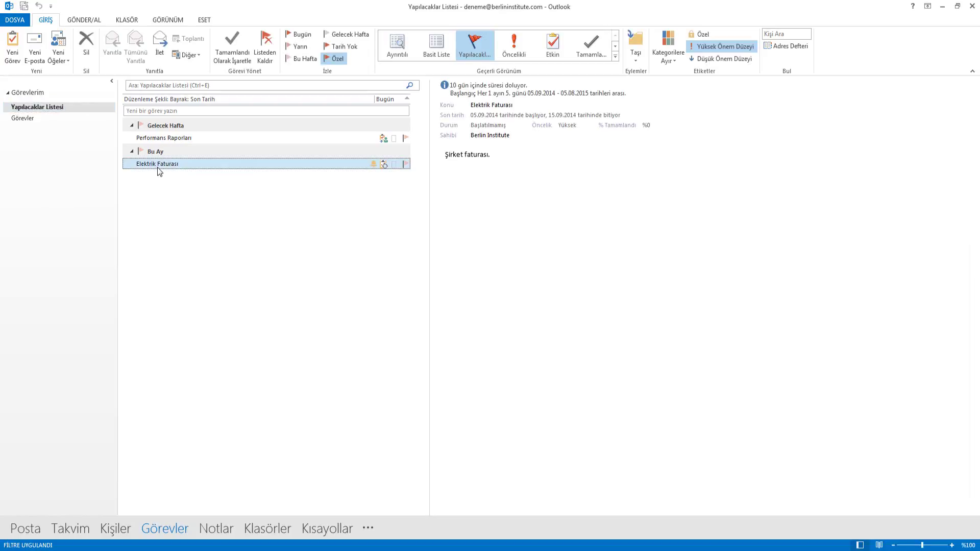
click(231, 57)
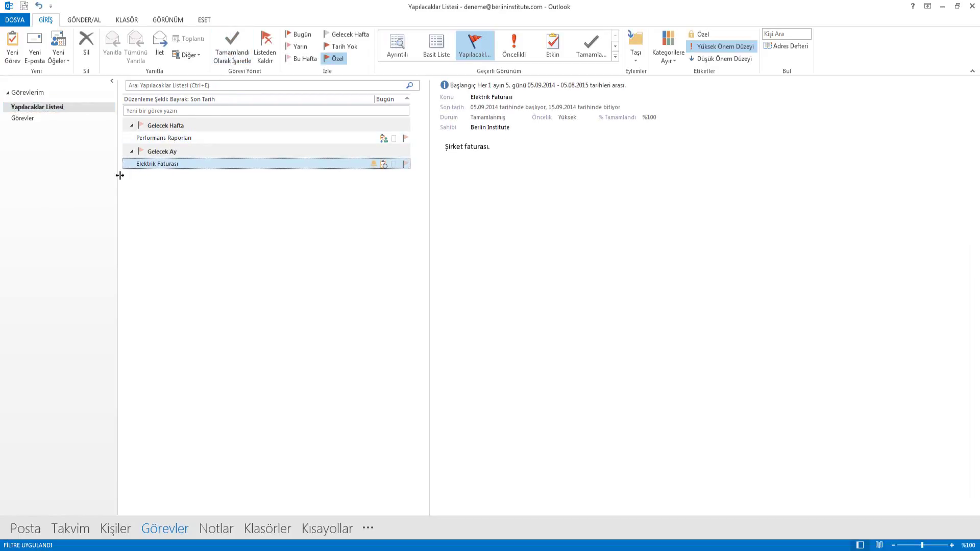
- In the Görevler list, clear the completed mark of the Elektrik Faturası task due 15.09.2014 and delete that task
click(25, 118)
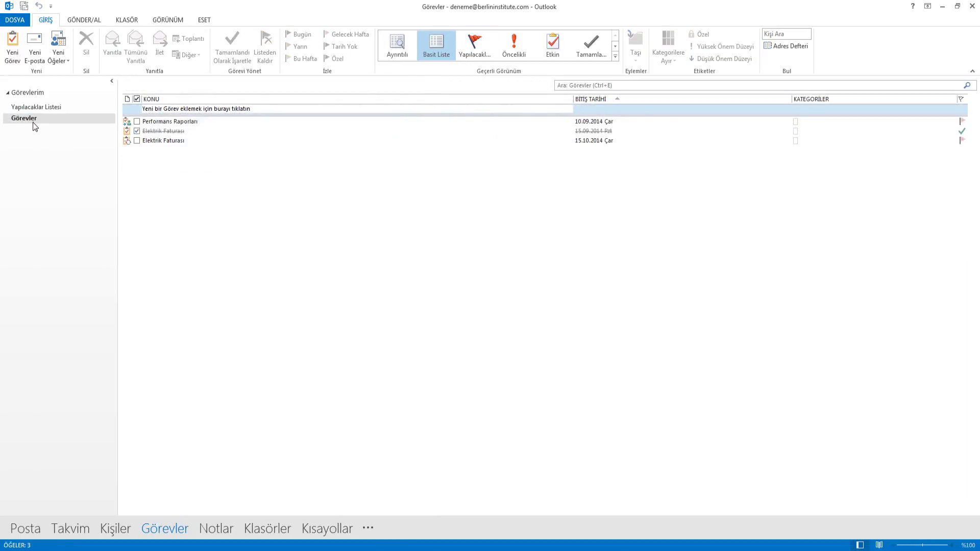
click(155, 132)
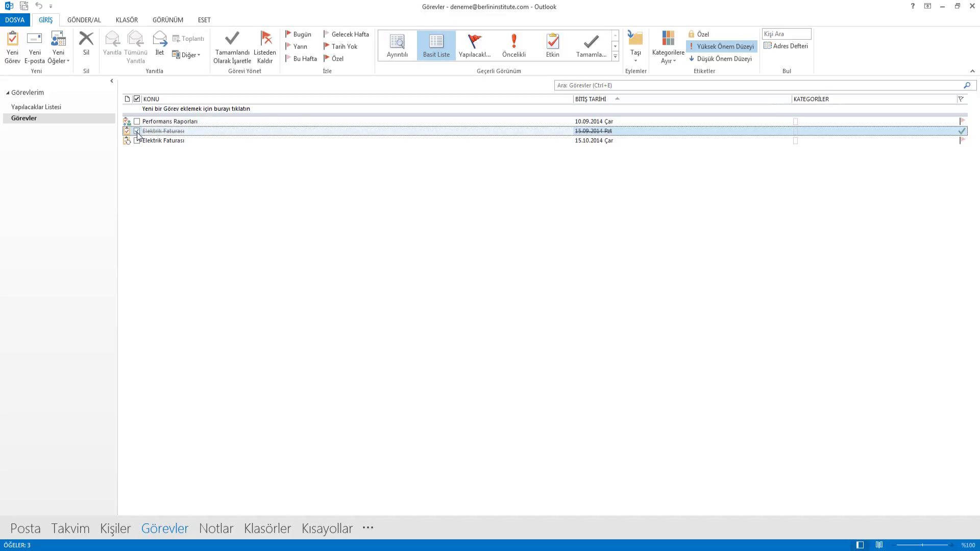
click(137, 133)
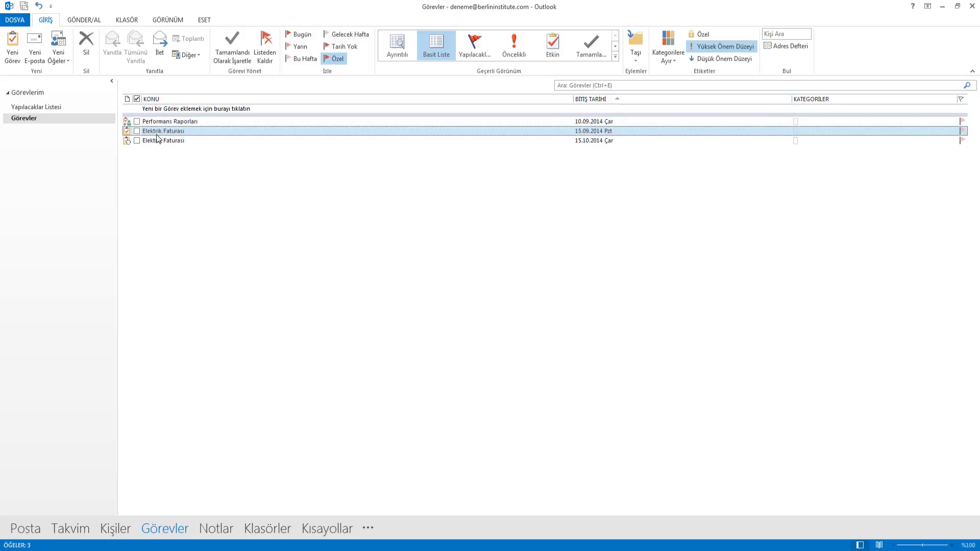
right_click(162, 136)
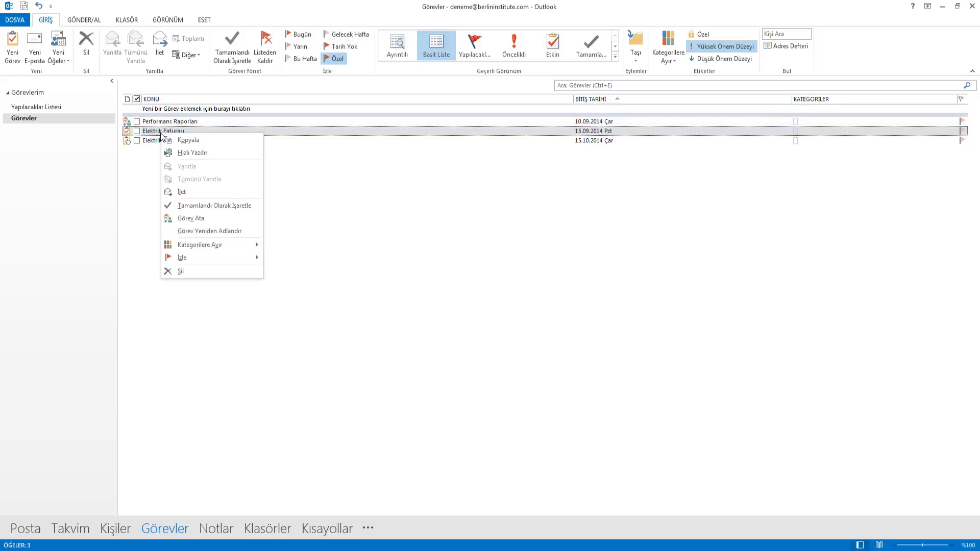
click(194, 276)
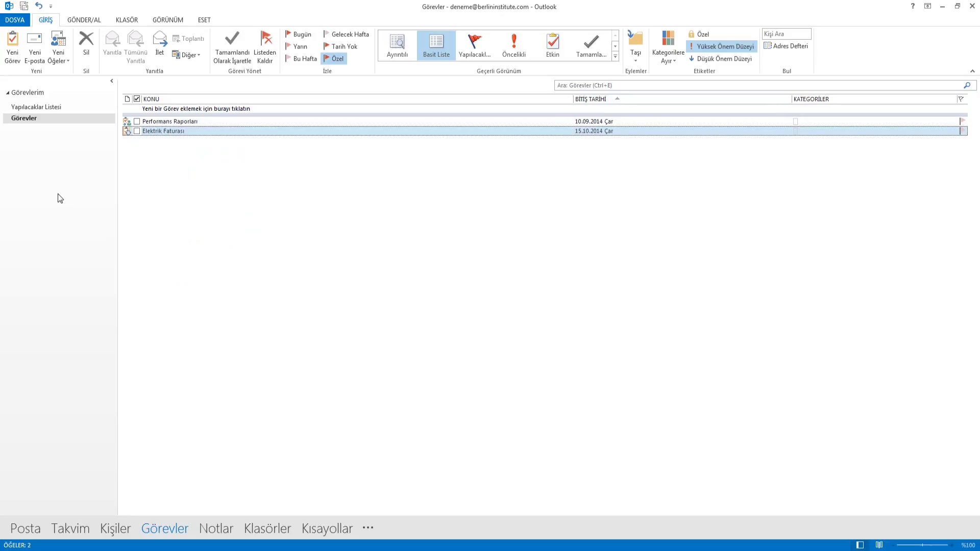